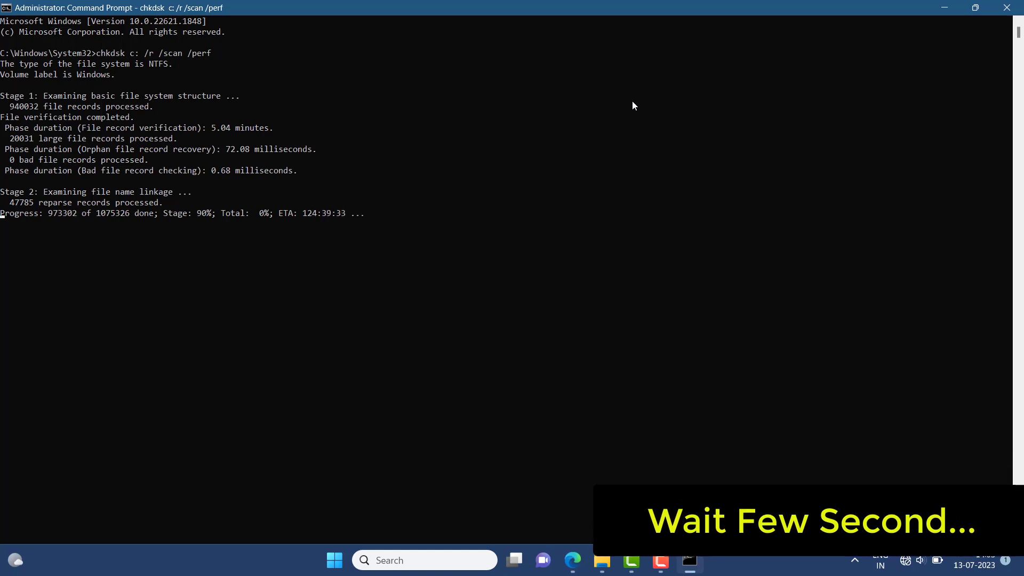
left_click(580, 254)
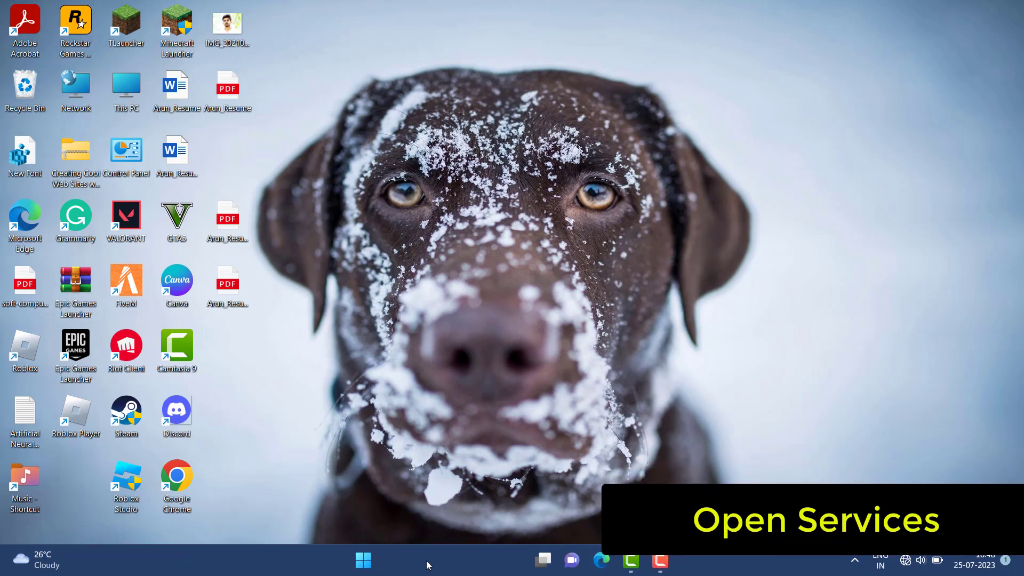
Step: Search Windows for "service" and open the Services app
left_click(427, 560)
type("s")
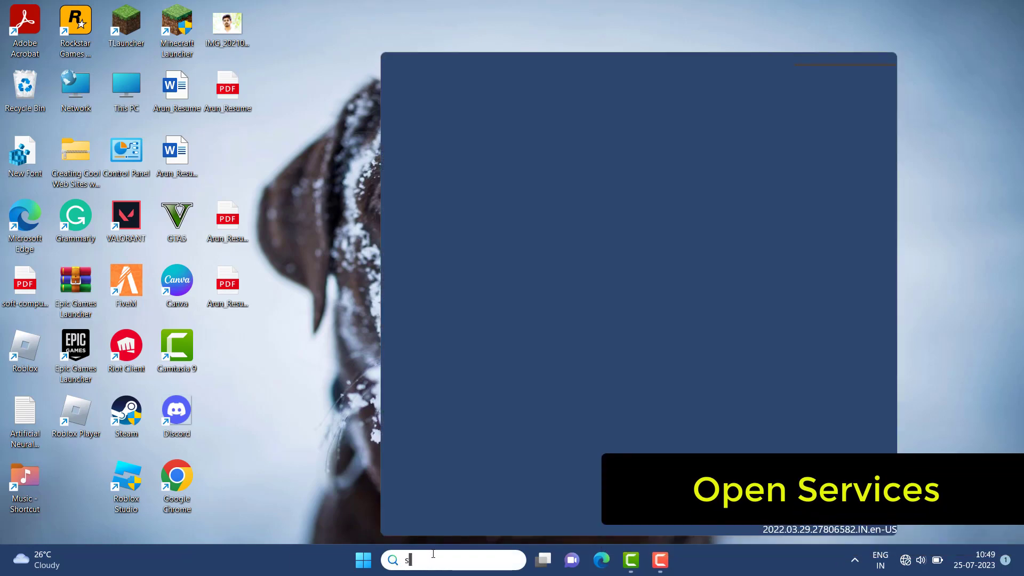
type("ervi")
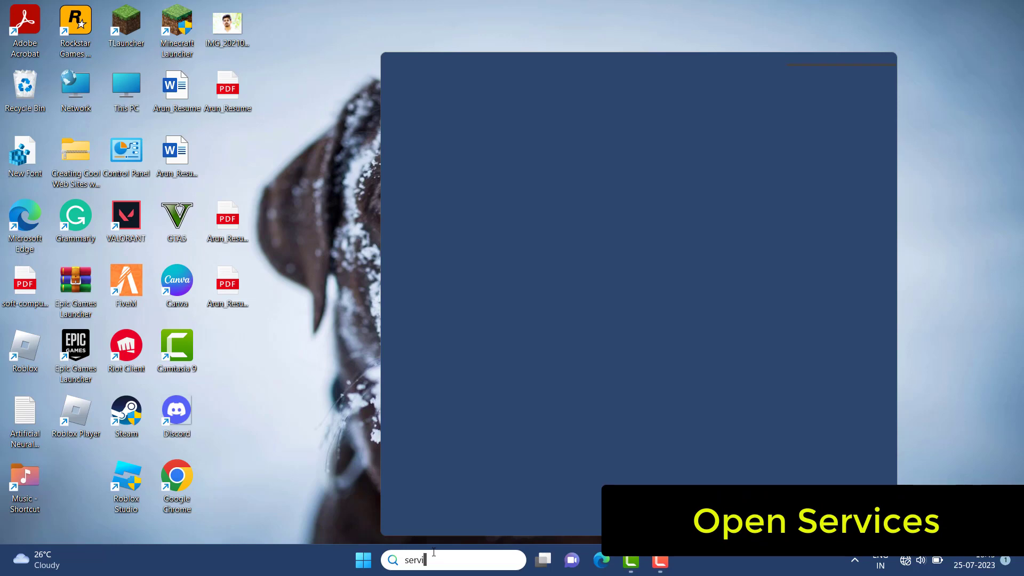
type("ce")
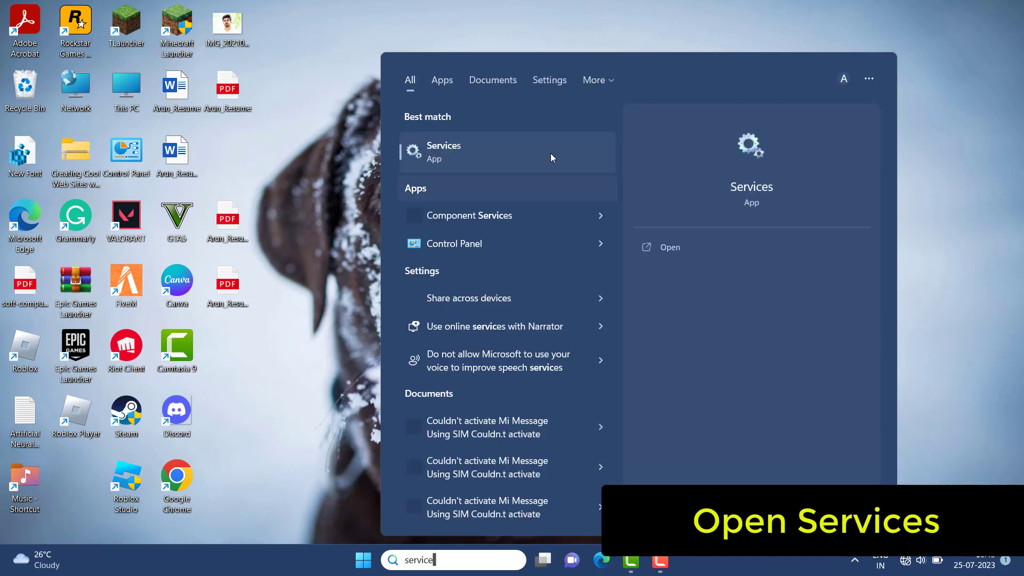
left_click(659, 248)
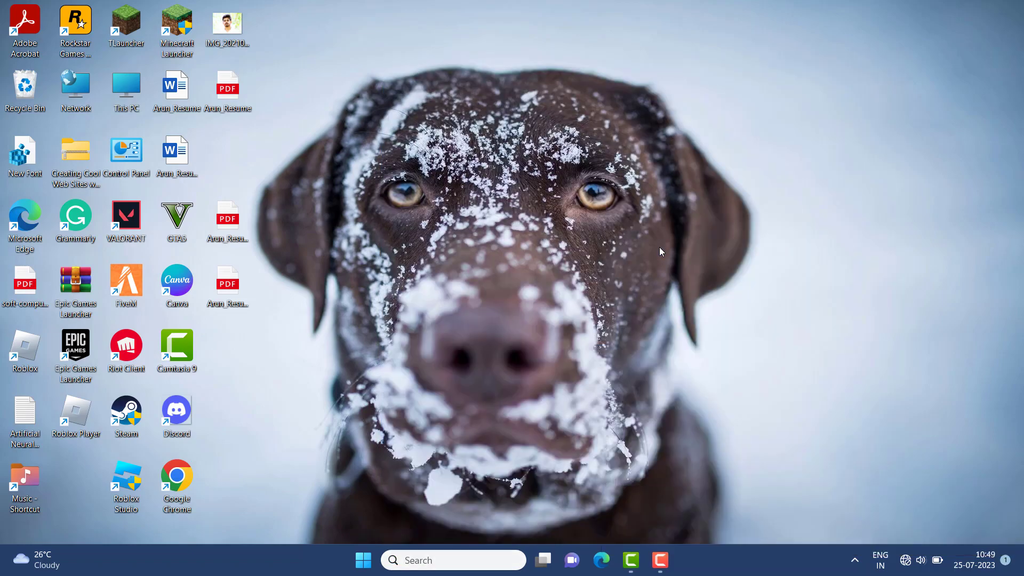
Step: Start the Windows License Manager Service and close the Services window
scroll(431, 230, "down", 13)
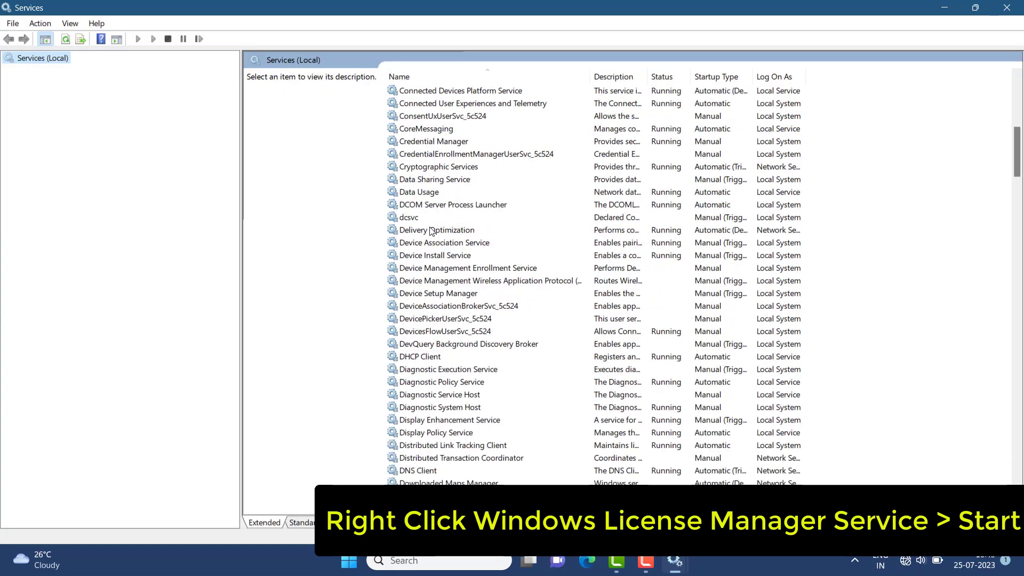
scroll(431, 231, "down", 20)
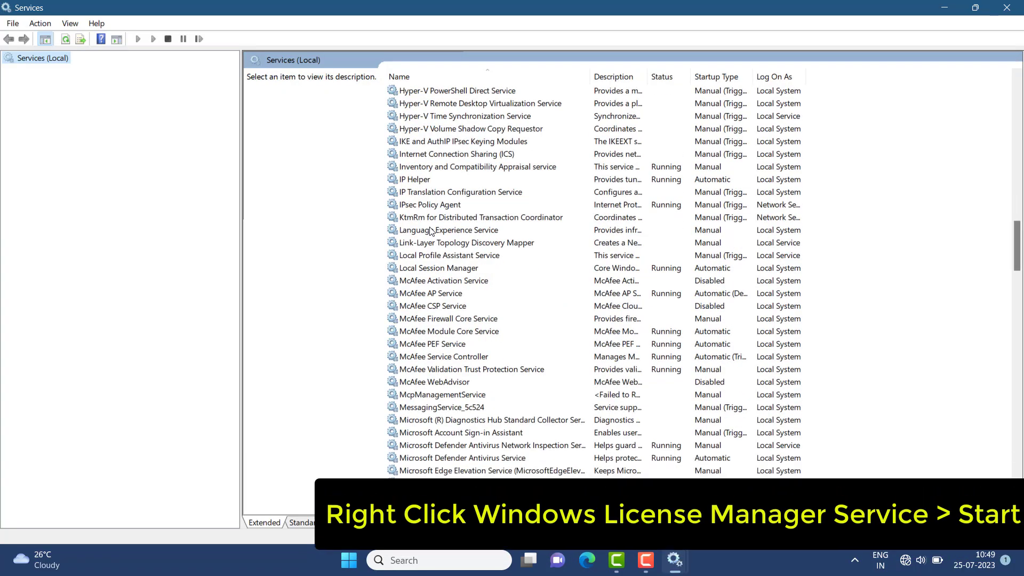
scroll(430, 231, "down", 16)
scroll(431, 231, "down", 9)
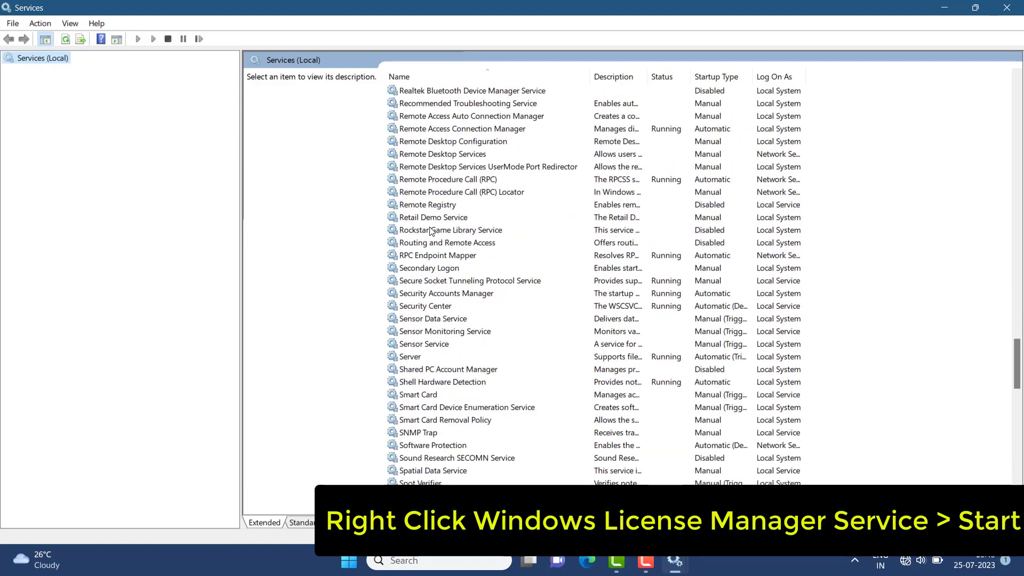
scroll(430, 230, "down", 11)
scroll(431, 231, "down", 12)
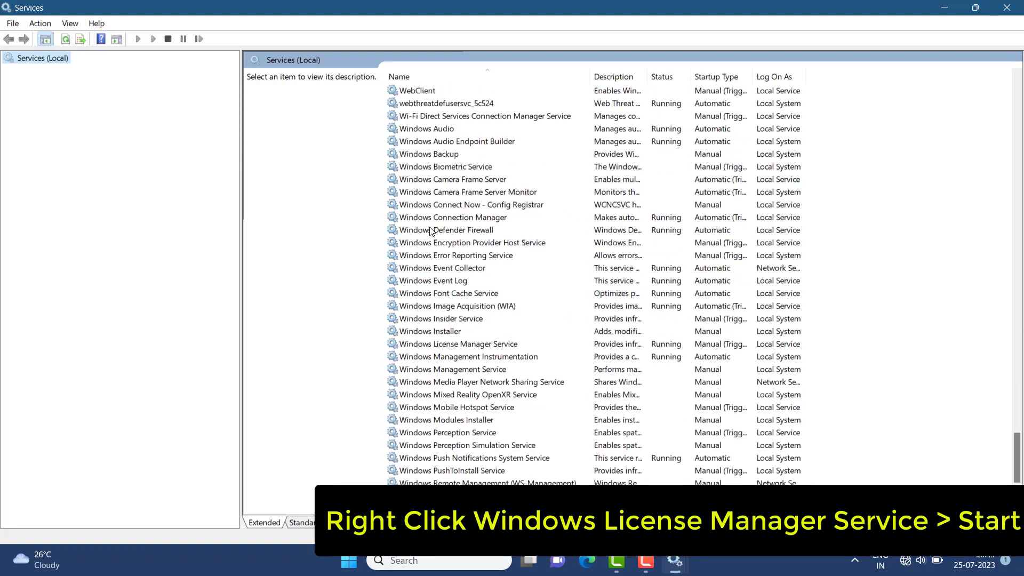
scroll(431, 231, "down", 5)
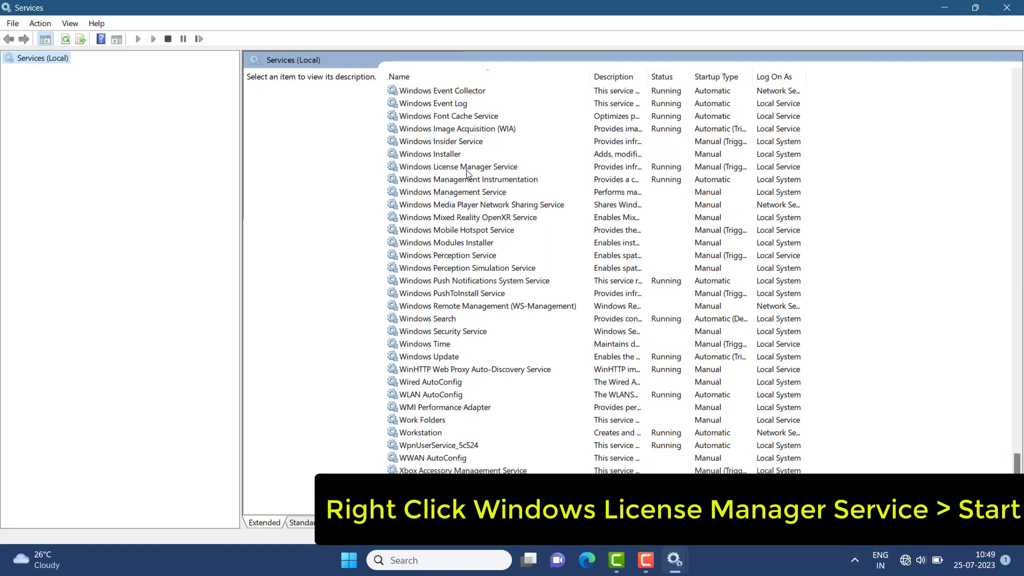
left_click(493, 168)
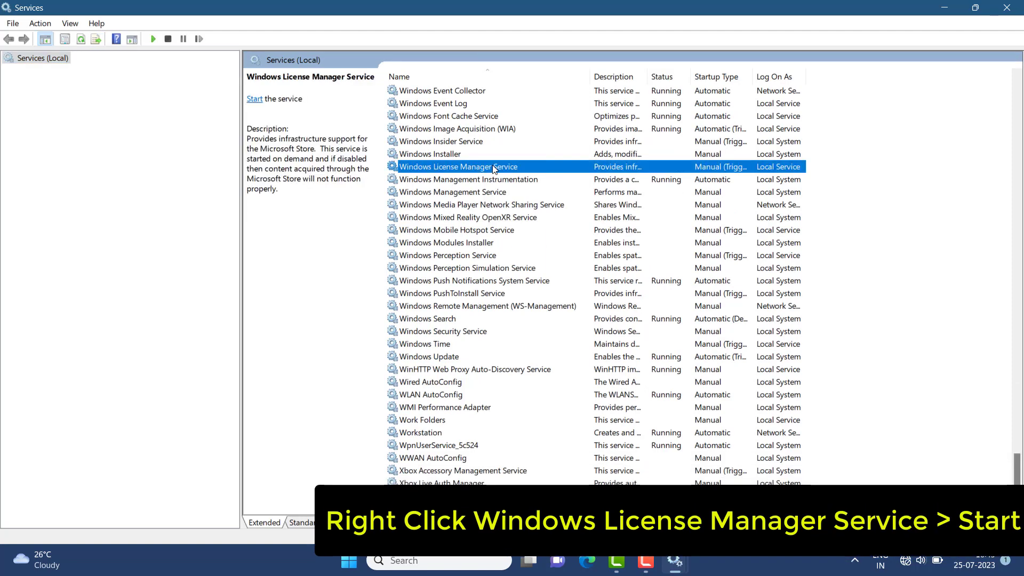
right_click(494, 168)
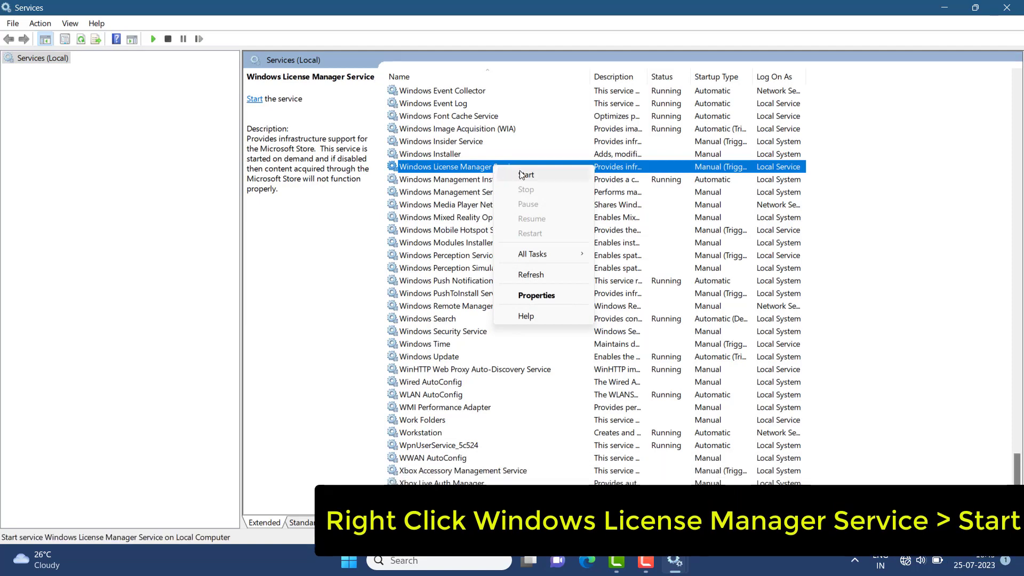
left_click(522, 175)
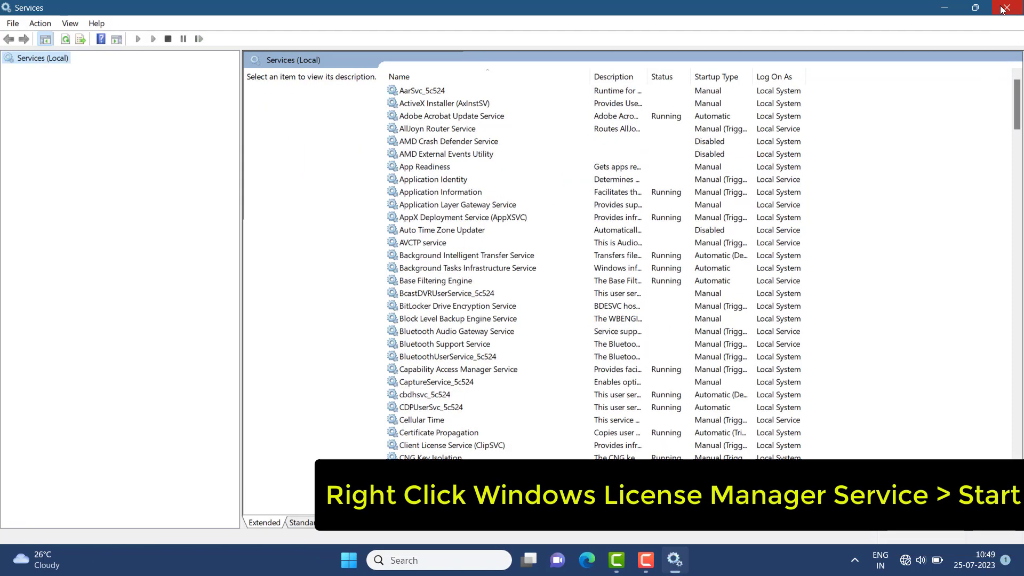
left_click(1004, 8)
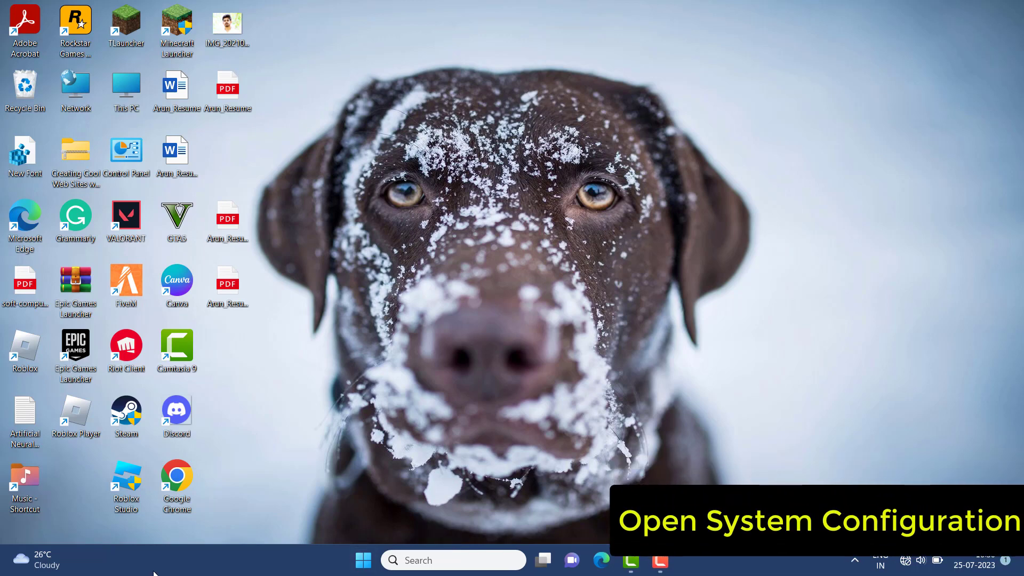
Step: Search Windows for "sys" and open the System Configuration app
left_click(414, 559)
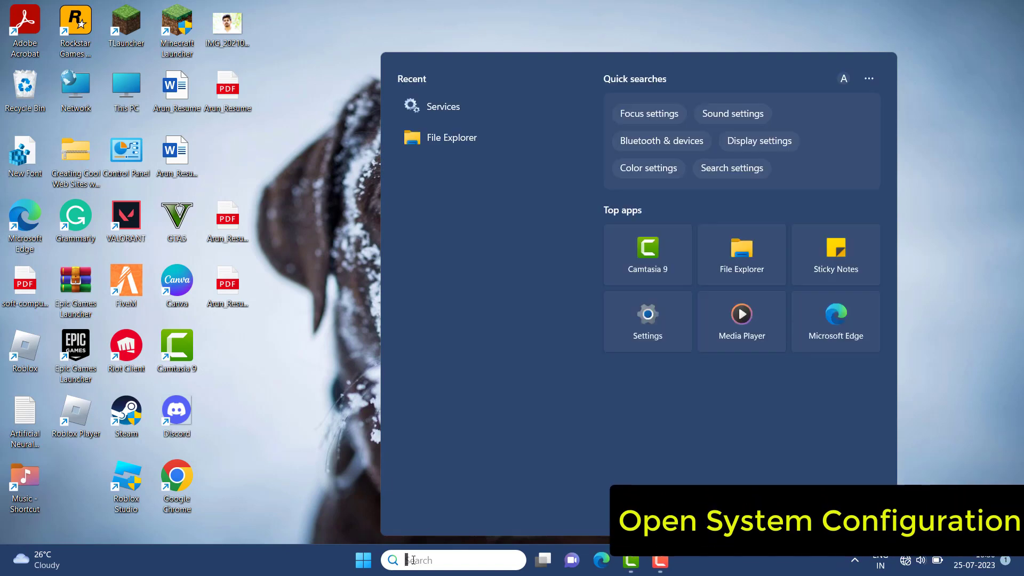
type("sys")
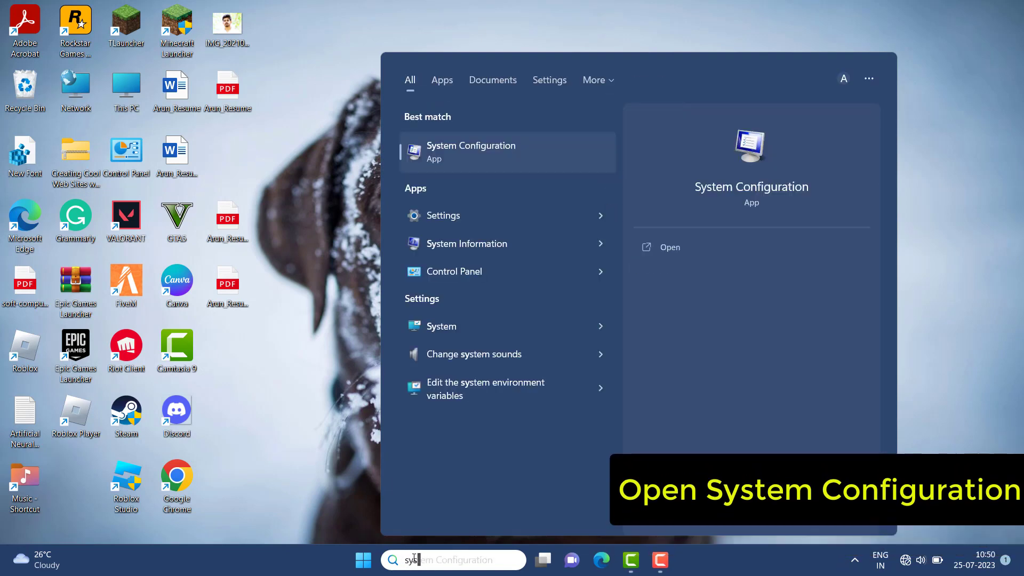
left_click(731, 247)
left_click(732, 247)
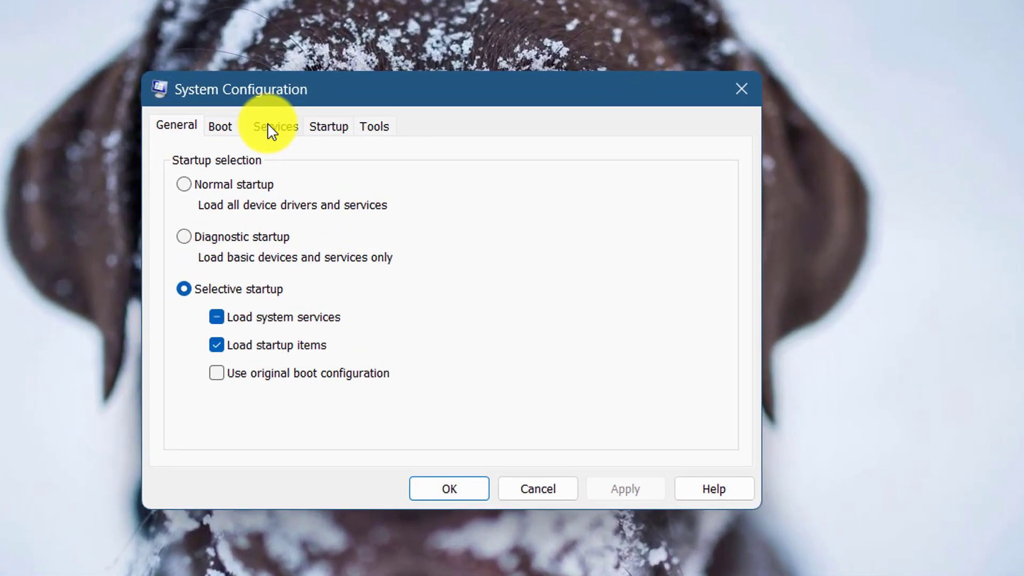
Step: Disable all services in System Configuration, hide all Microsoft services from the list, and confirm the changes
left_click(271, 128)
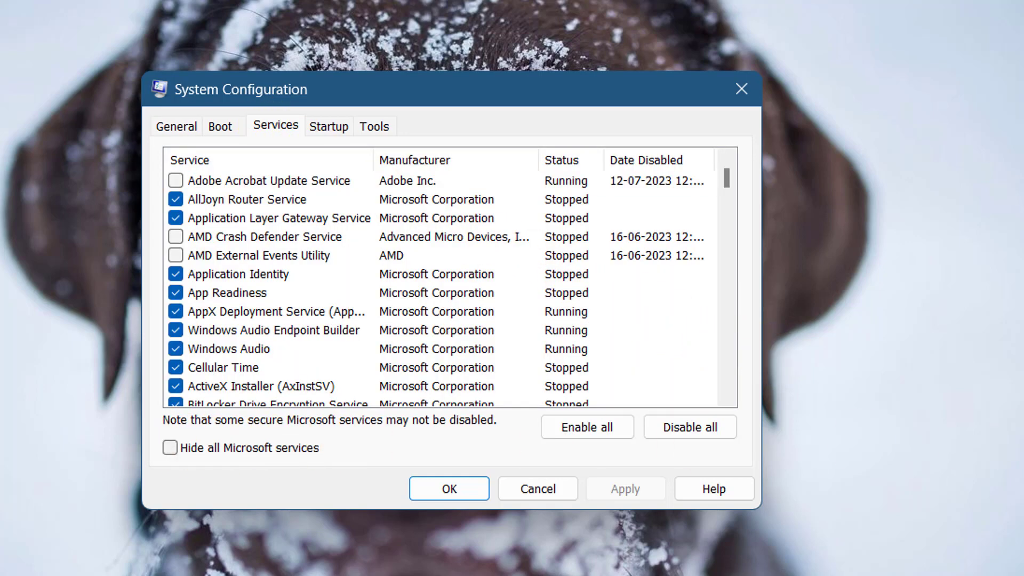
left_click(697, 435)
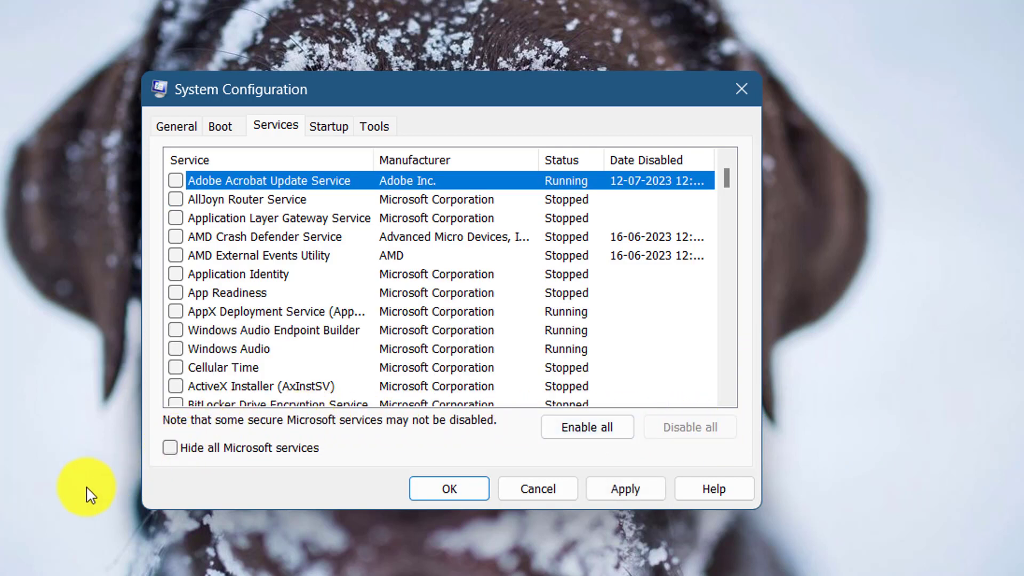
left_click(170, 448)
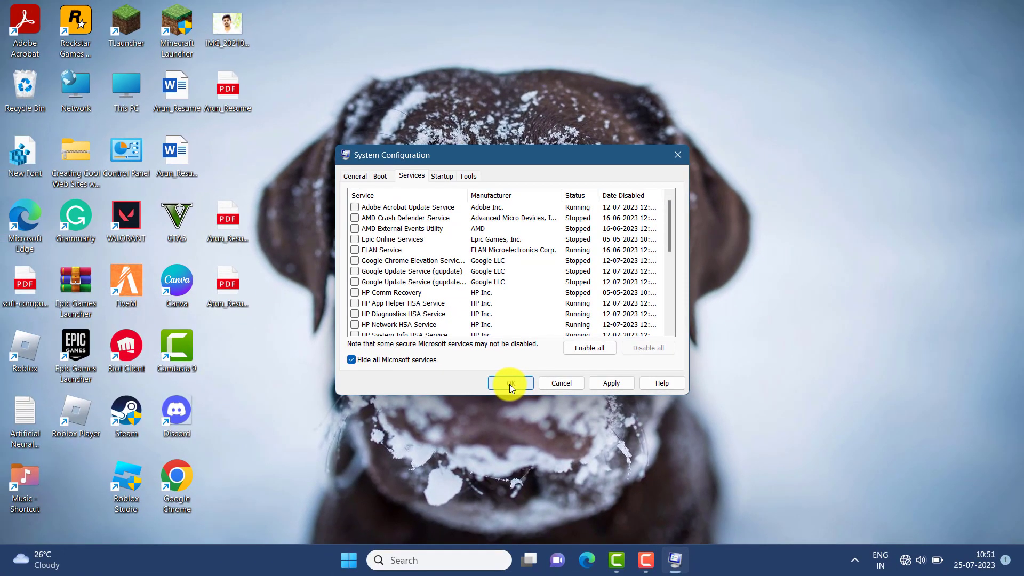
left_click(509, 384)
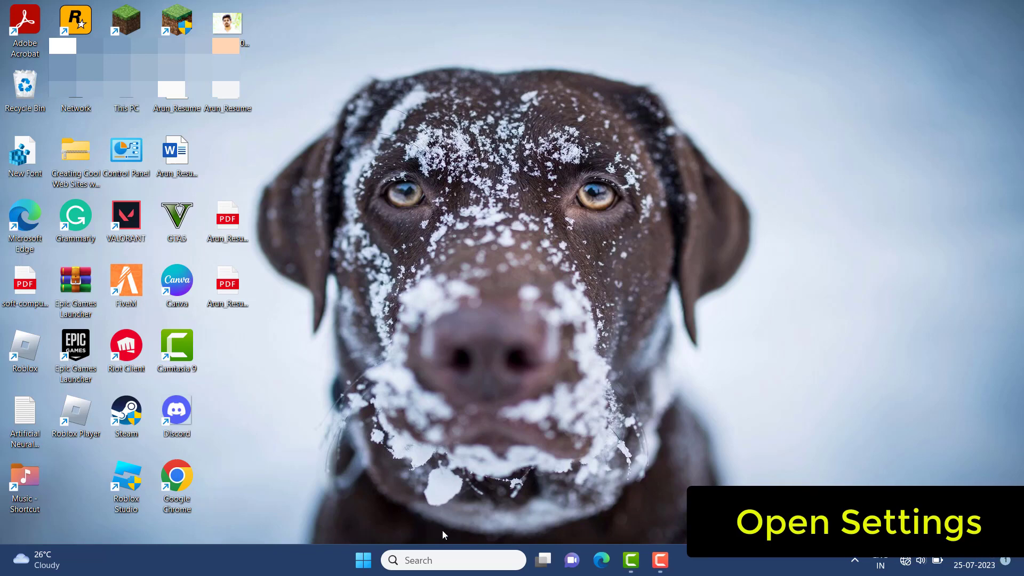
Step: Search Windows for "sett" and open the Settings app
left_click(438, 559)
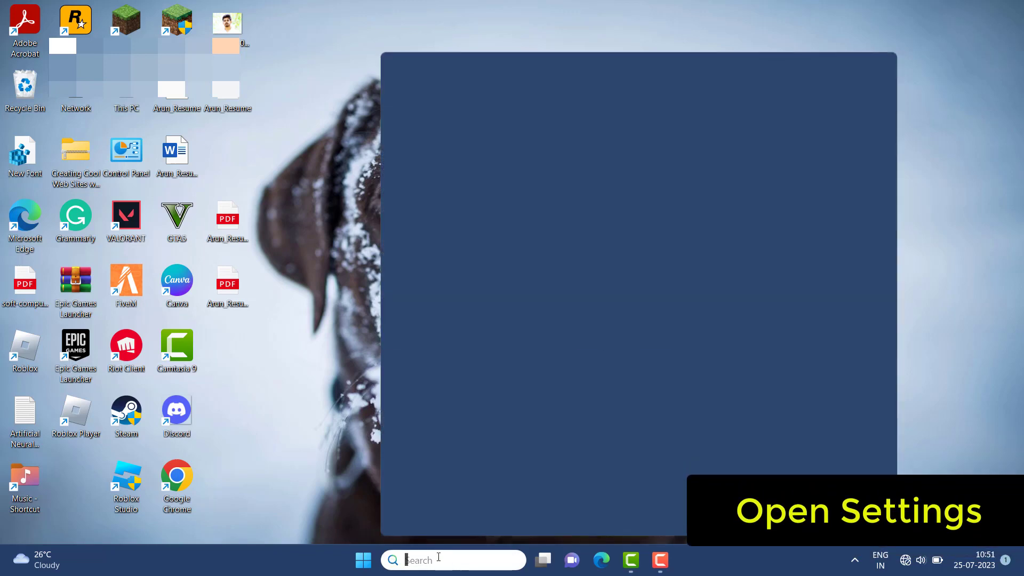
type("sett")
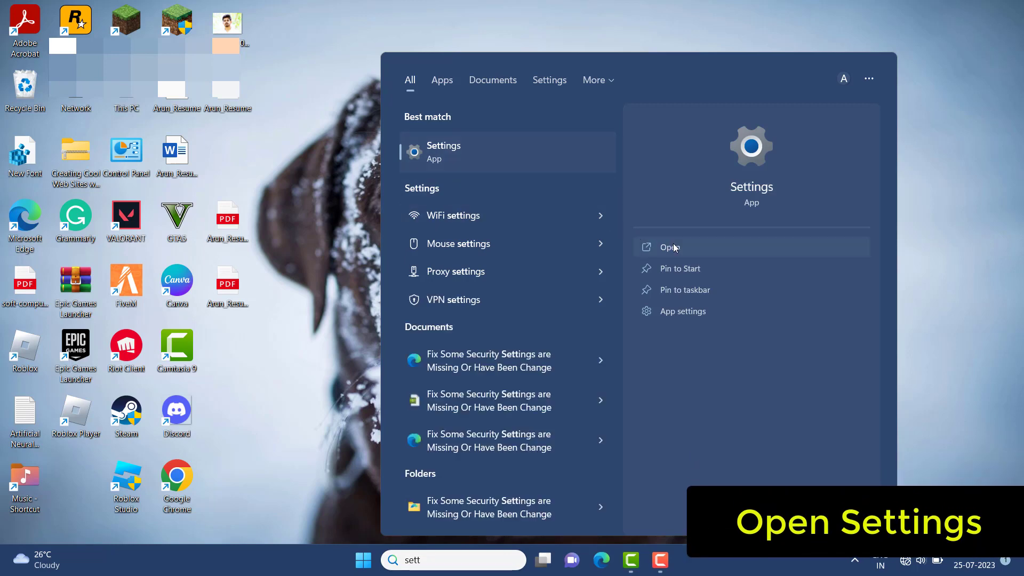
left_click(673, 246)
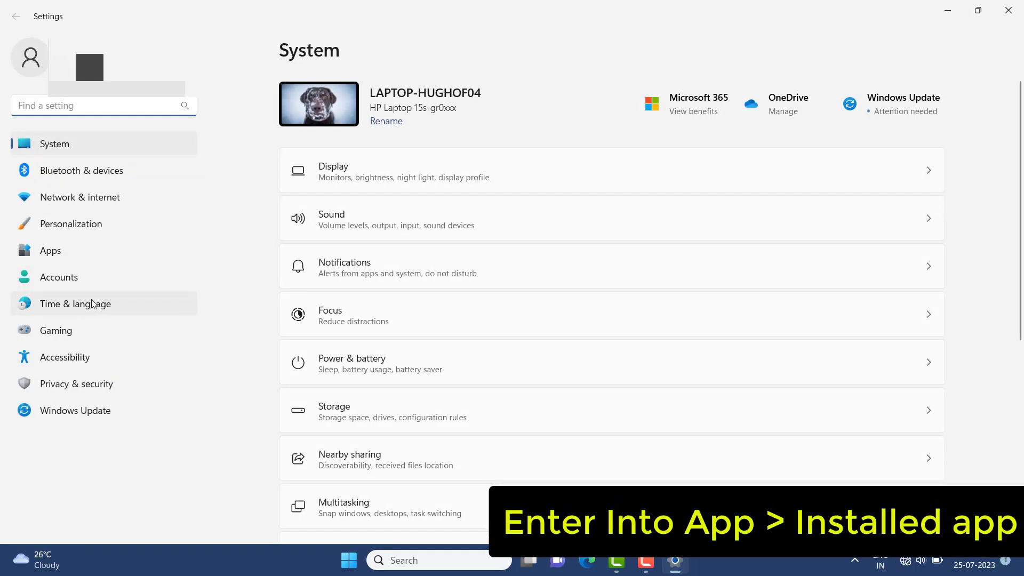
Step: Go to the installed apps list and open the available actions for Dropbox promotion
left_click(82, 258)
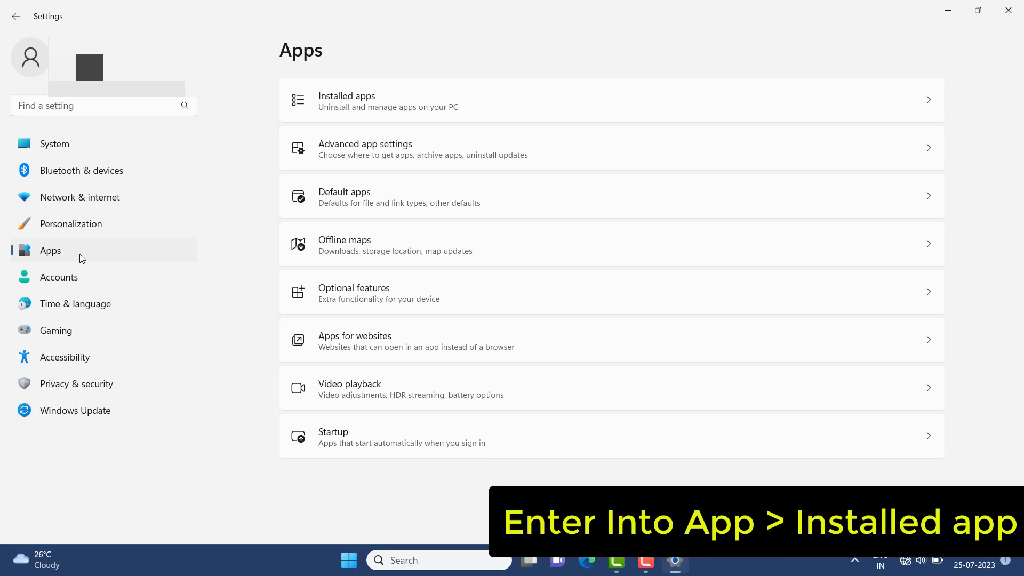
left_click(451, 100)
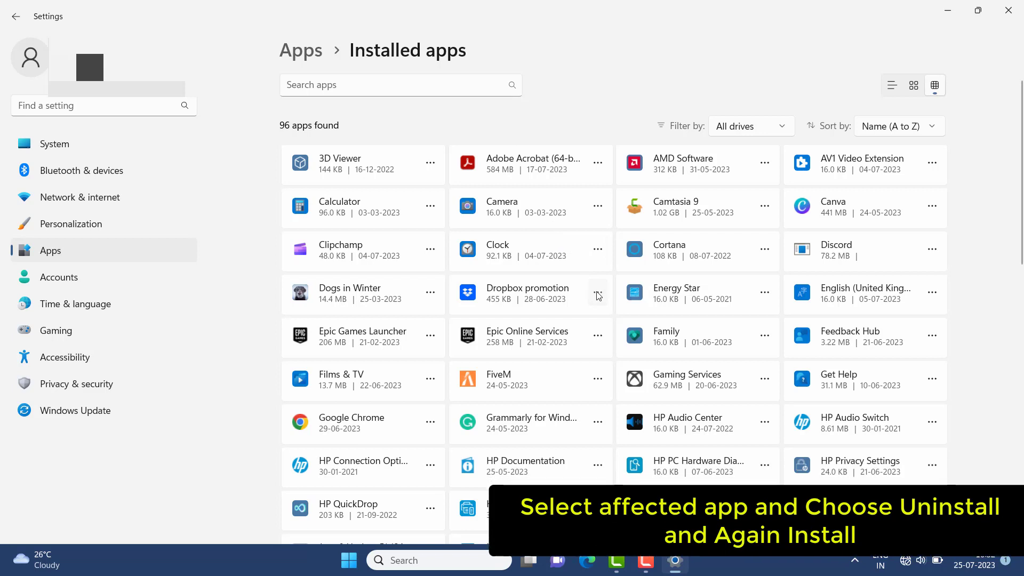
left_click(598, 293)
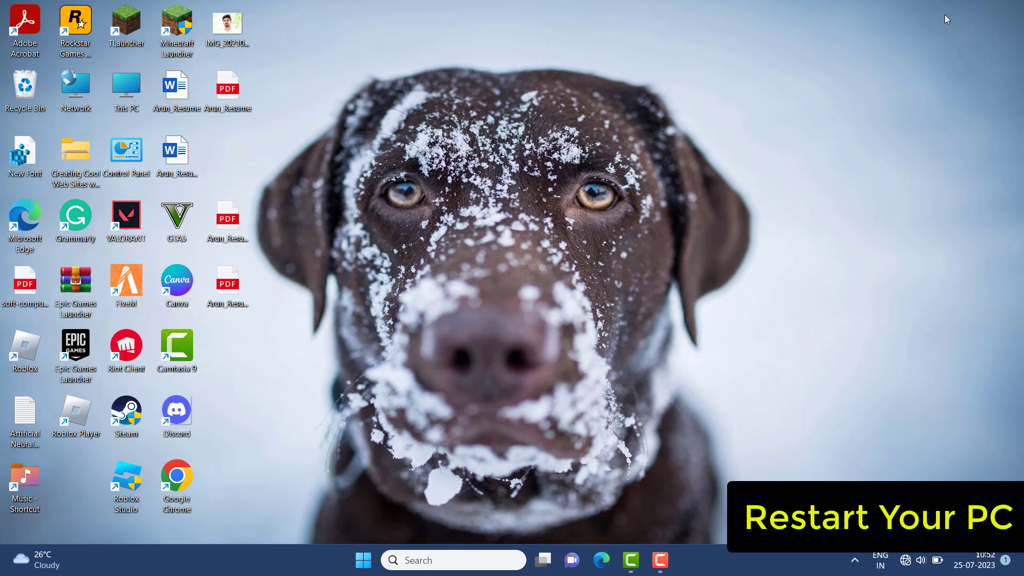
Step: Bring up the Shut Down Windows dialog and choose Restart as the computer's action
key("alt+F4")
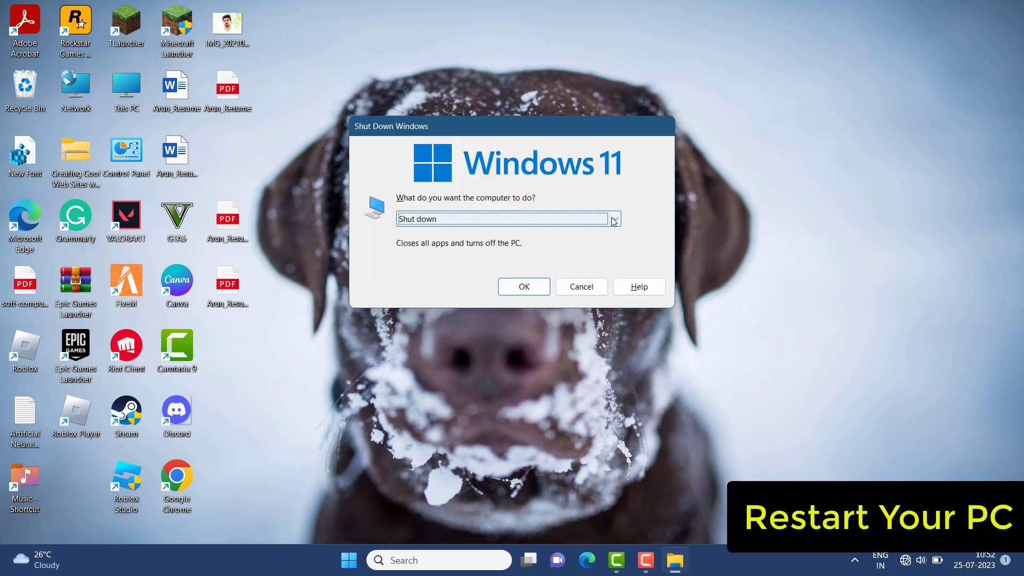
left_click(614, 221)
left_click(558, 274)
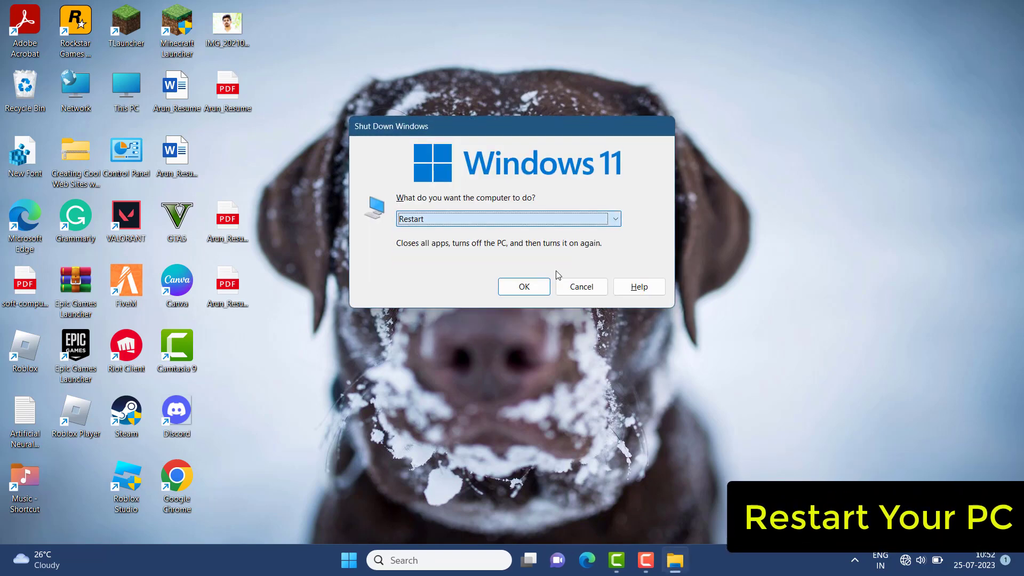